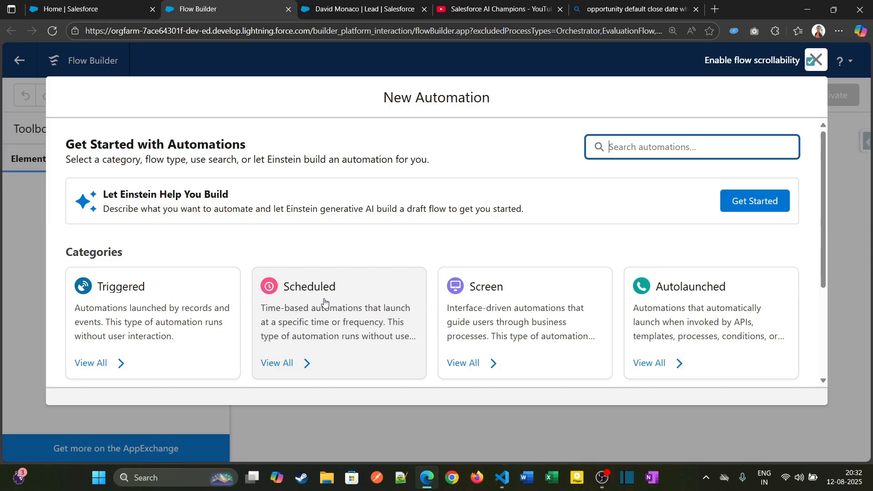
Check the lead's status path, then read the search answer on the default opportunity close date at lead conversion
click(356, 14)
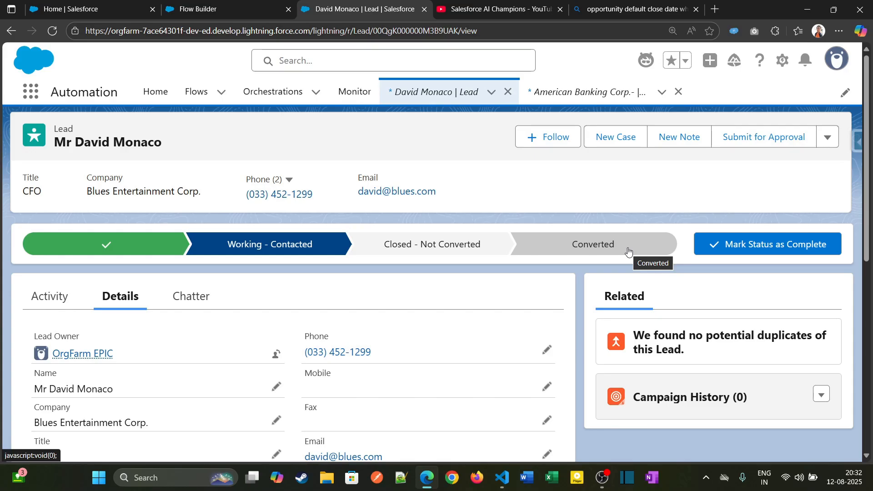
click(631, 9)
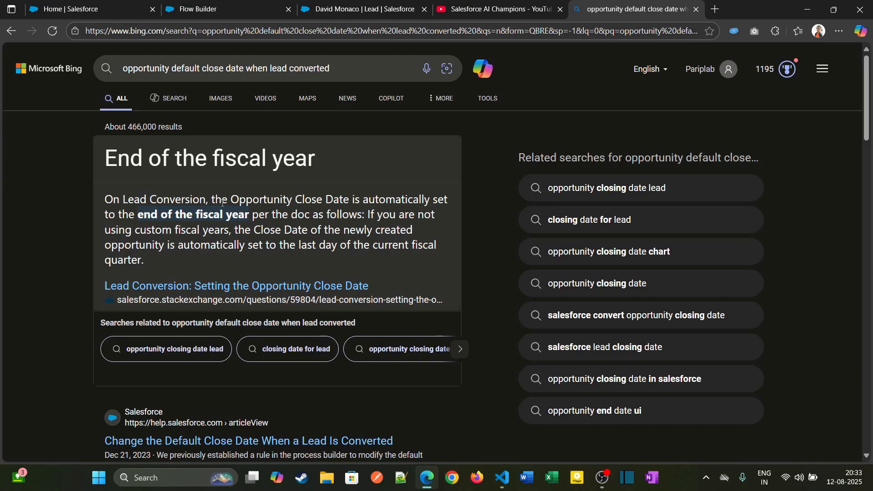
drag(216, 203, 450, 204)
drag(110, 217, 172, 220)
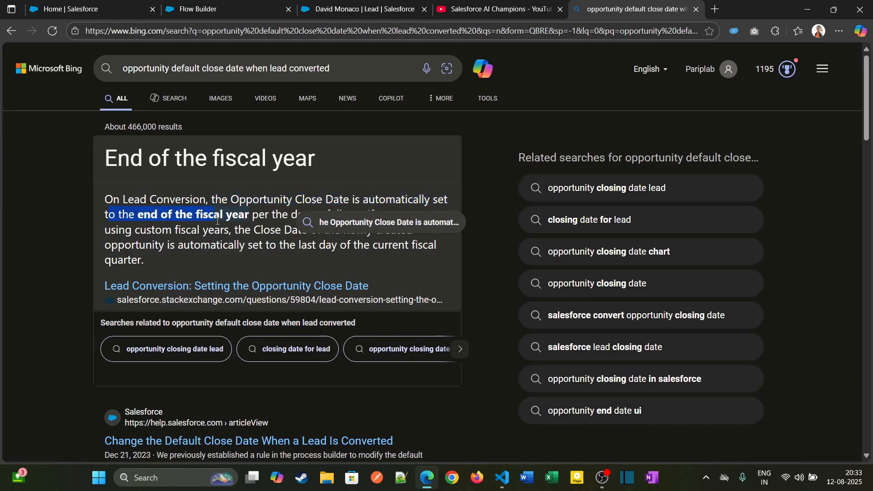
drag(256, 221, 287, 219)
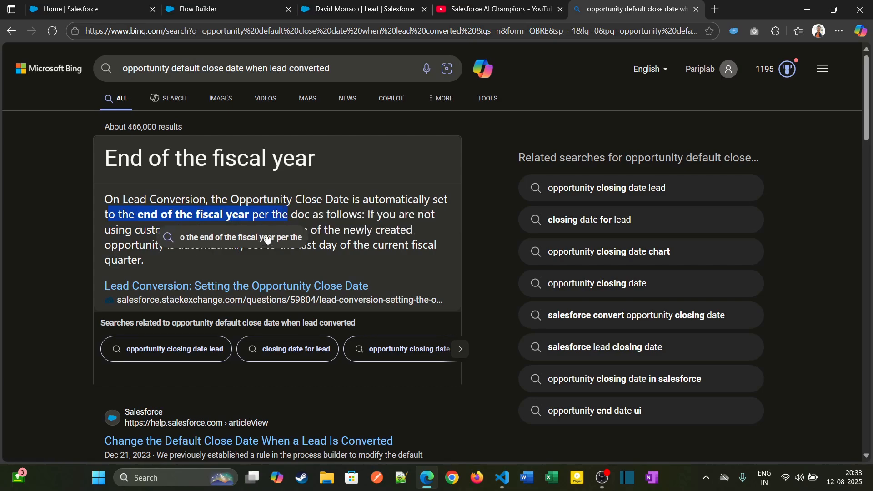
click(427, 242)
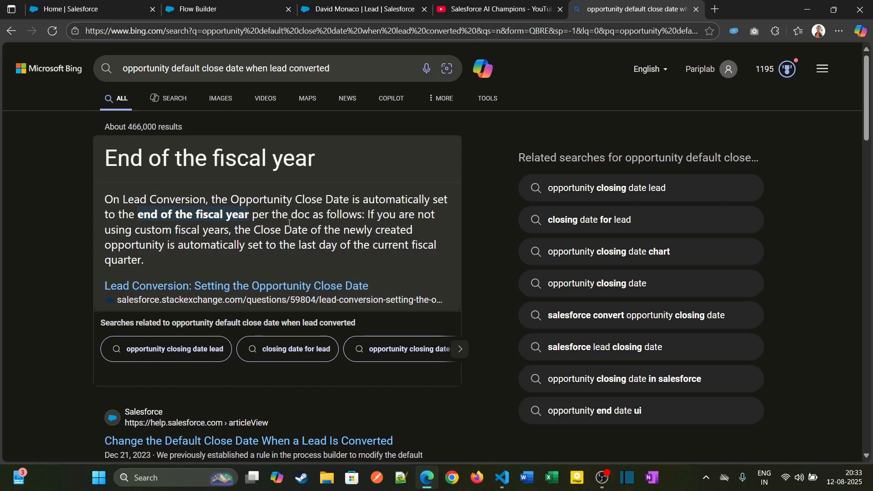
Switch to Flow Builder and create a new Record-Triggered Flow from the Triggered category
click(334, 13)
click(190, 12)
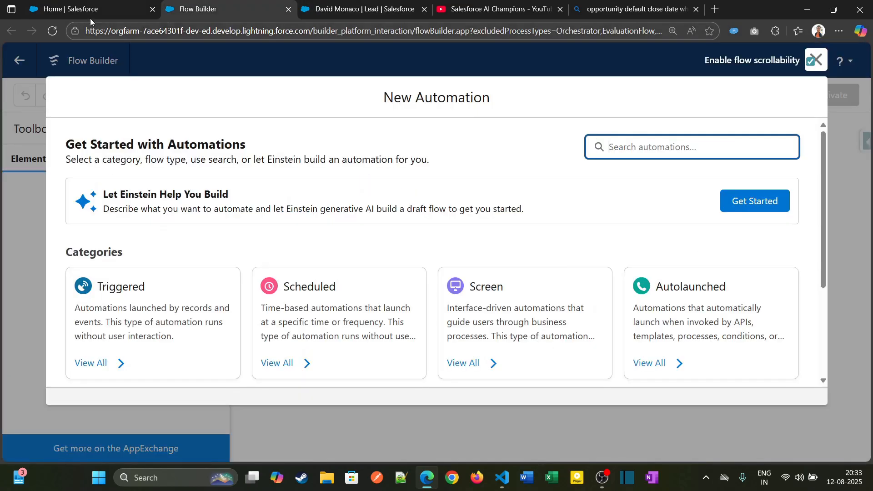
click(121, 317)
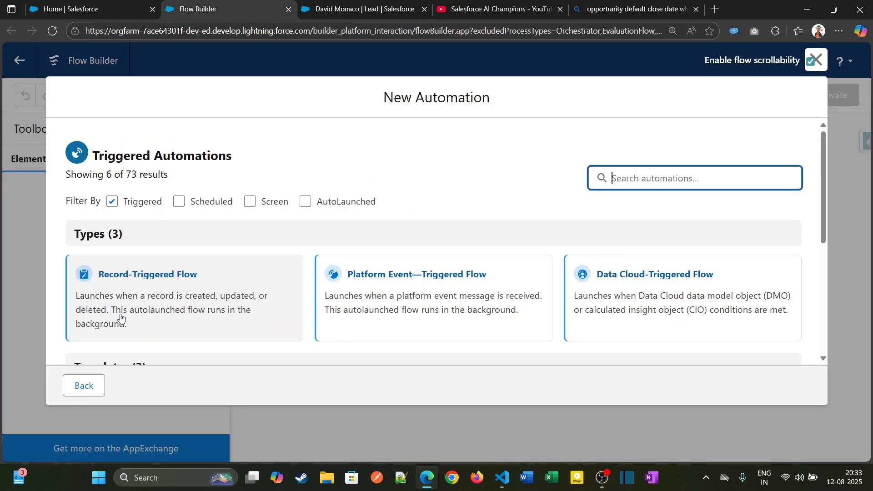
click(138, 276)
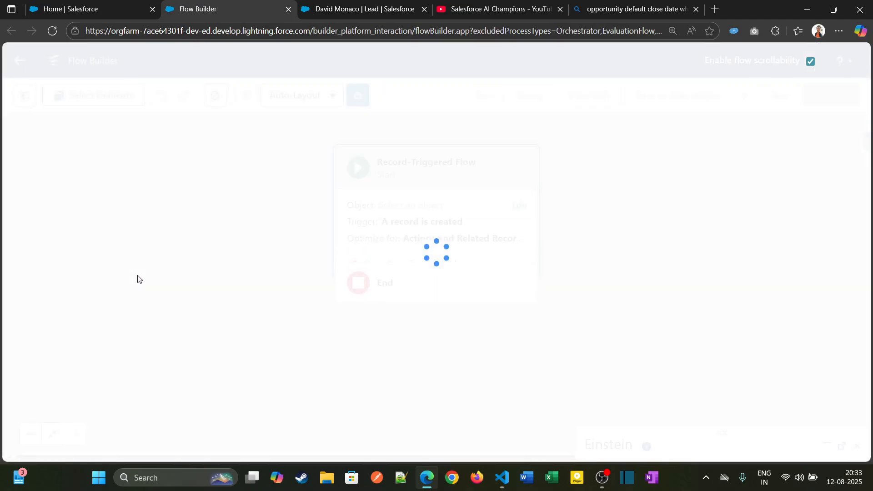
Set the flow's triggering object to Opportunity and optimize the flow for Fast Field Updates
click(364, 233)
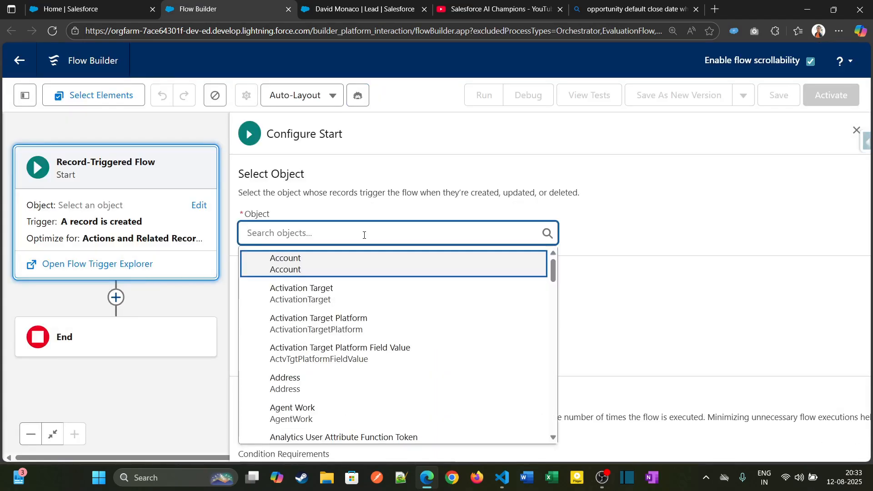
text(oppo)
click(342, 269)
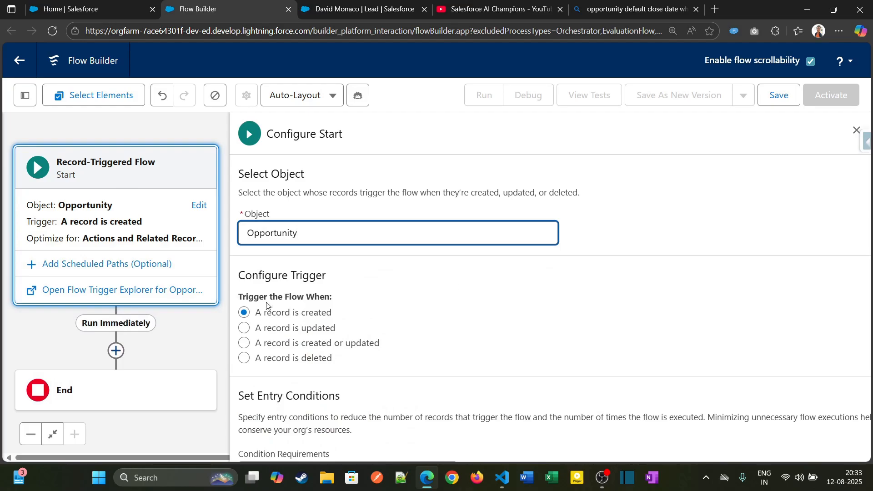
scroll(267, 306, down, 4)
scroll(376, 337, down, 2)
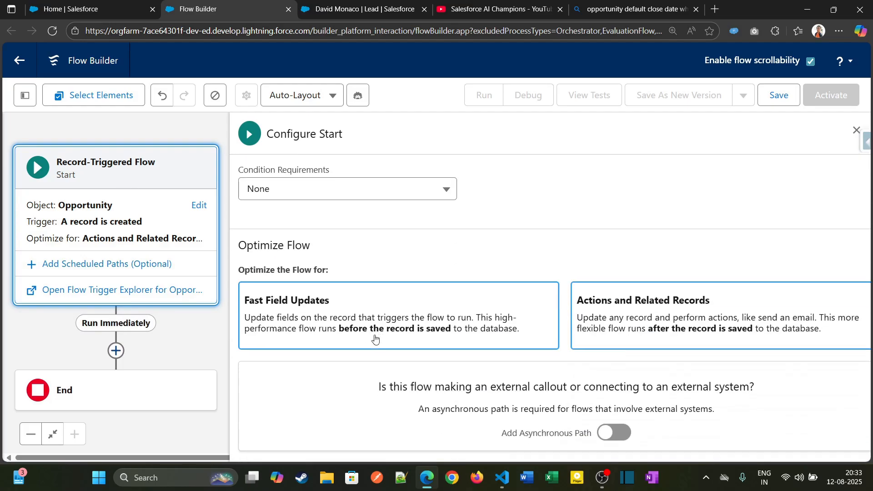
click(339, 309)
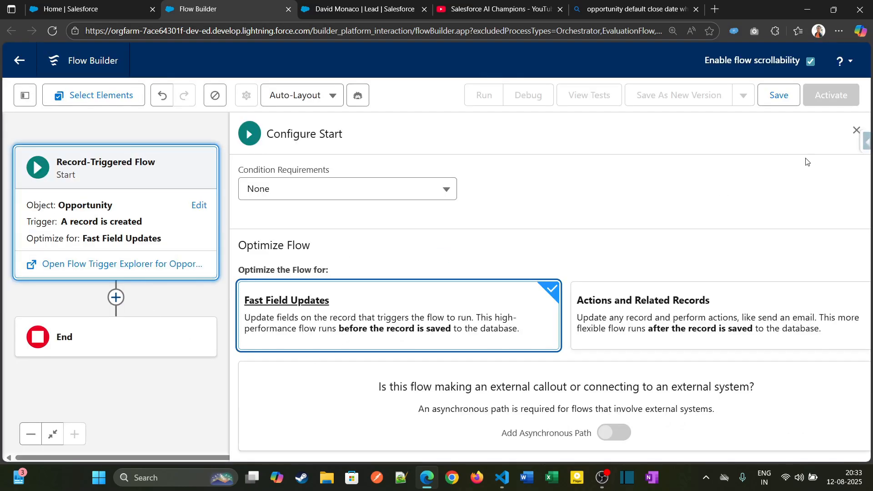
Start a new flow resource with Formula as the resource type
click(25, 95)
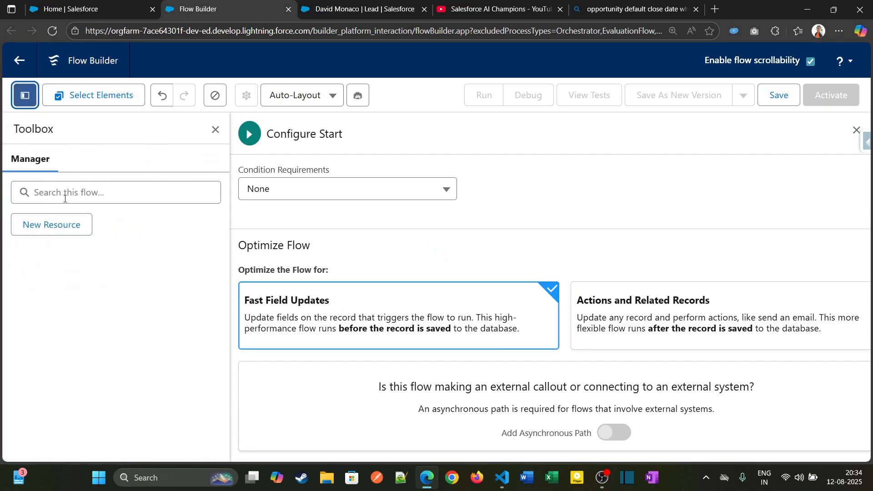
click(66, 226)
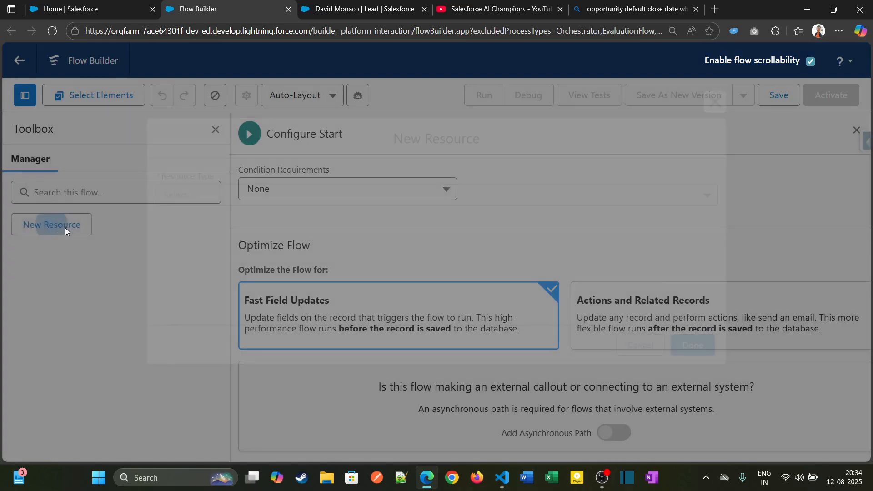
click(266, 200)
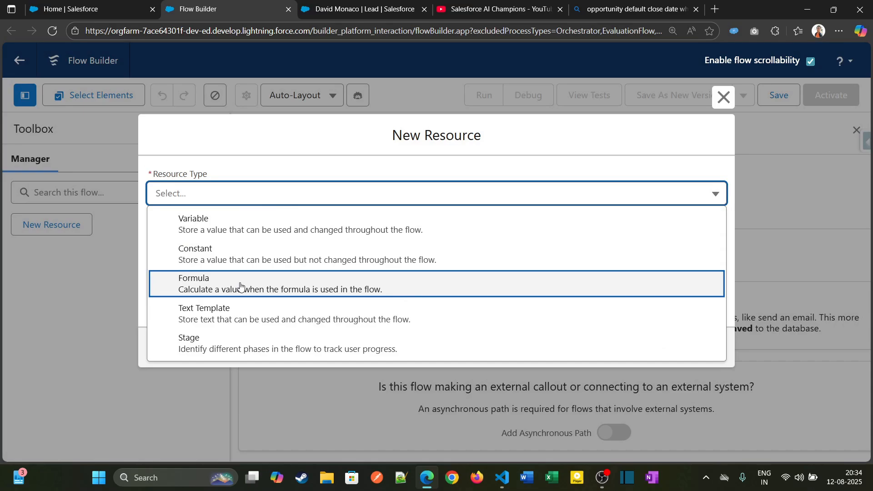
click(241, 285)
Give the formula resource the API name oppCloseDateFormula and set its data type to Date
click(260, 210)
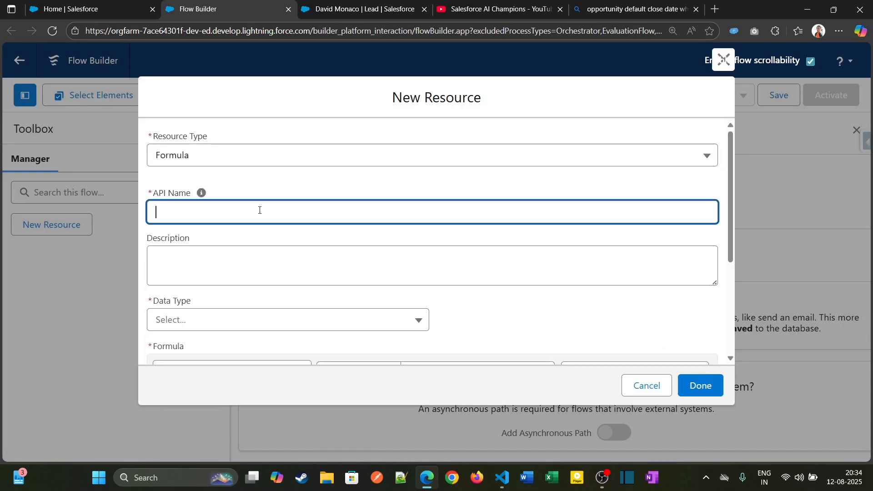
text(oppCloseDat)
key(BackSpace)
key(BackSpace)
key(BackSpace)
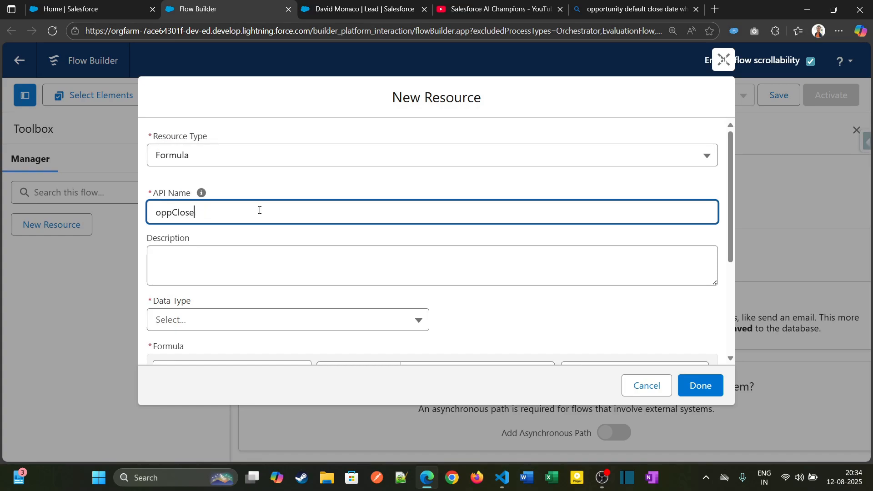
text(DateFormula)
click(216, 328)
click(258, 253)
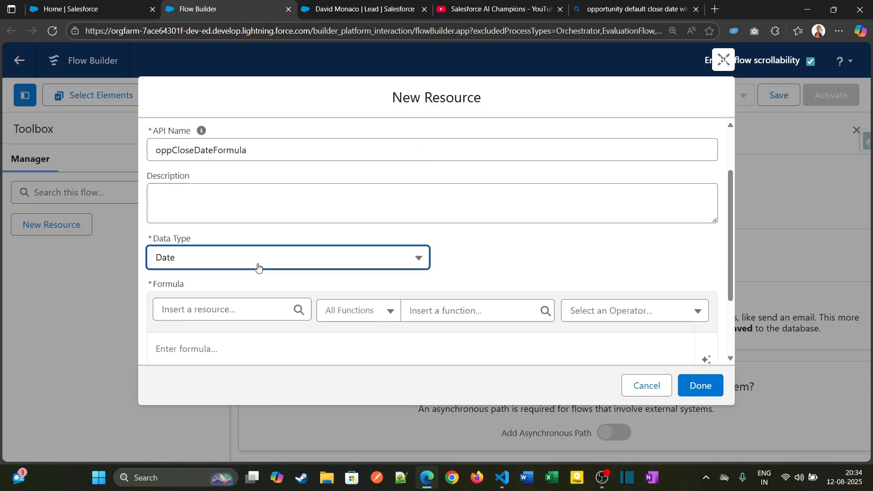
Enter TODAY() + 10 as the resource's formula, inserting TODAY() from the function list
scroll(256, 252, down, 3)
click(255, 251)
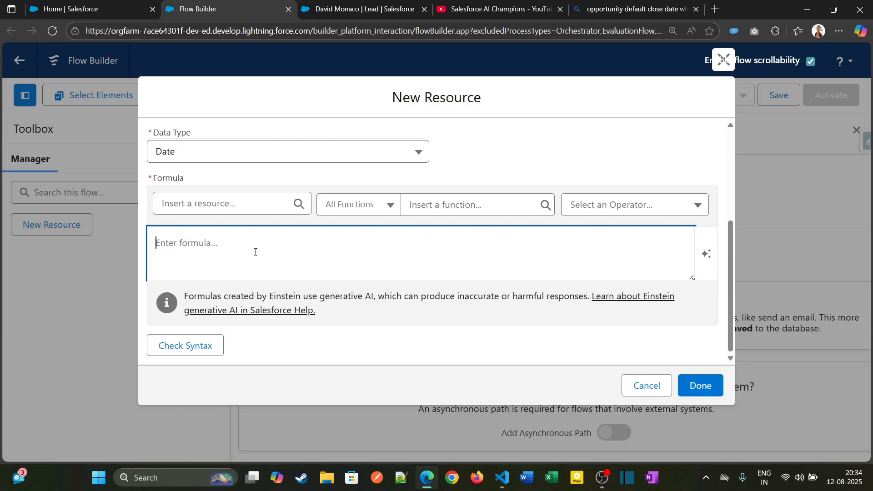
text(TODAY)
click(437, 205)
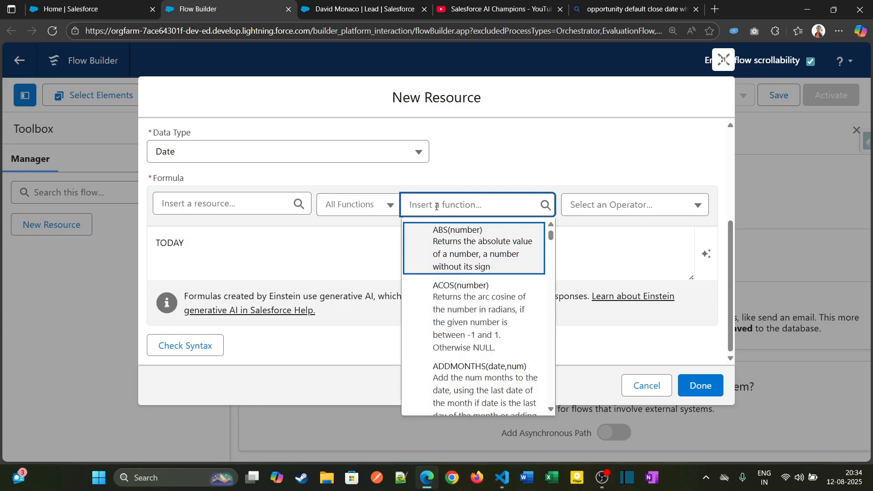
text(tod)
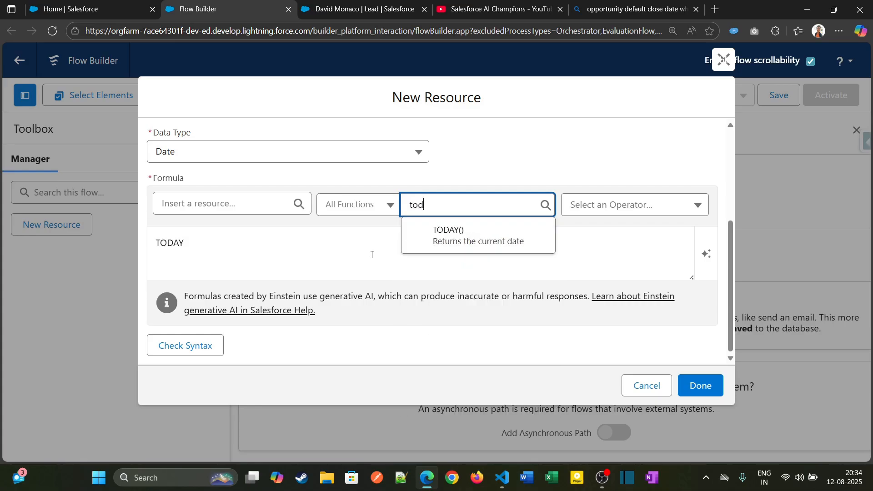
click(419, 234)
click(184, 242)
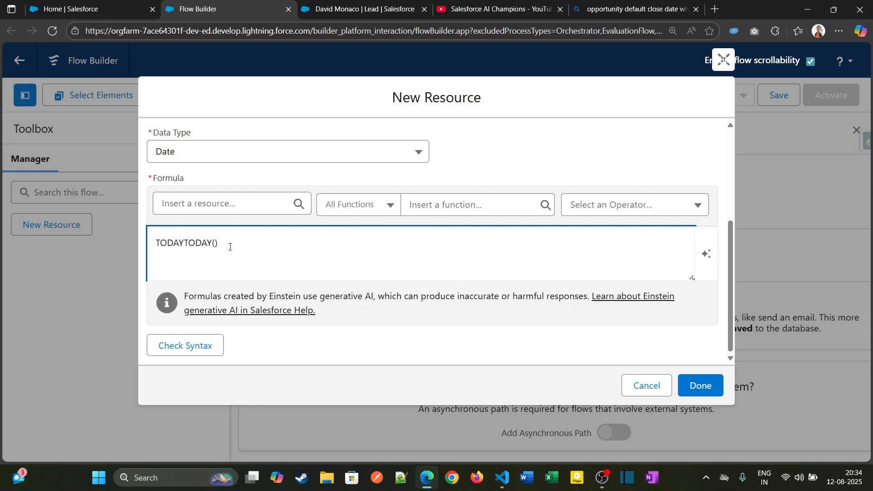
key(BackSpace)
key(BackSpace)
key(BackSpace)
key(BackSpace)
key(BackSpace)
text(+ 10)
Check the formula's syntax and finish creating the formula resource
scroll(264, 324, up, 1)
scroll(265, 324, down, 1)
click(203, 355)
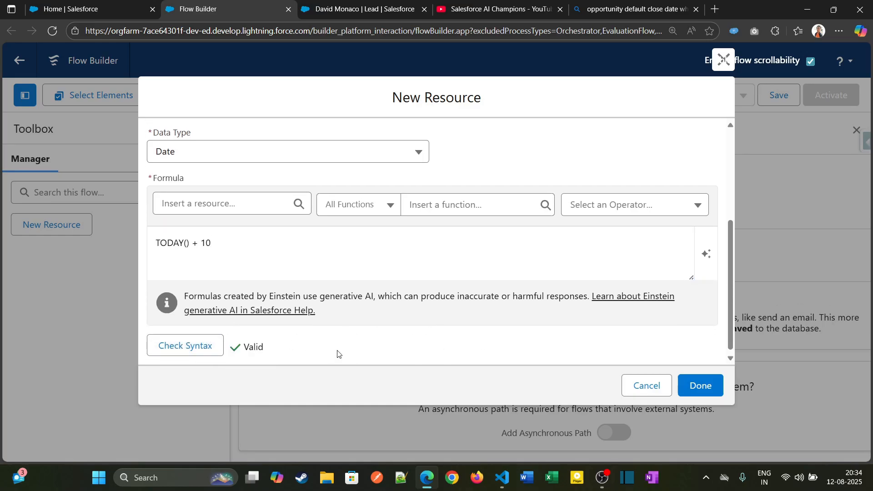
click(700, 389)
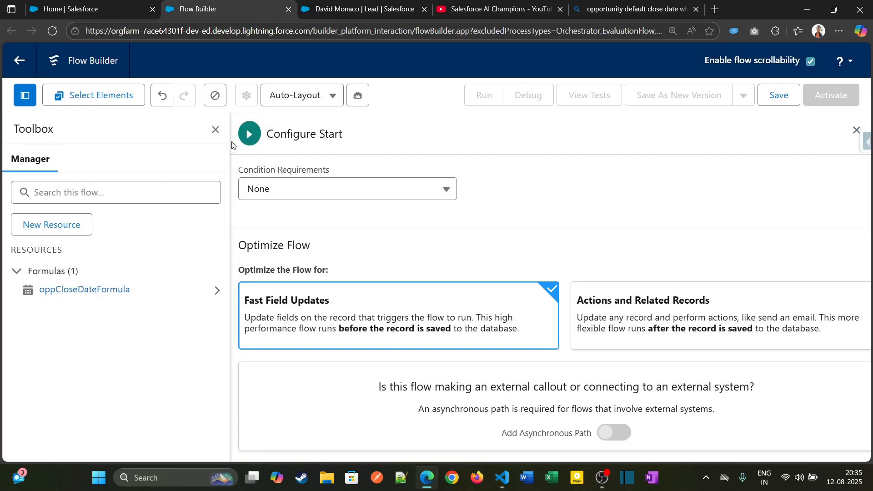
Add an Update Triggering Record element between the flow's start and end, and hide the toolbox
click(856, 130)
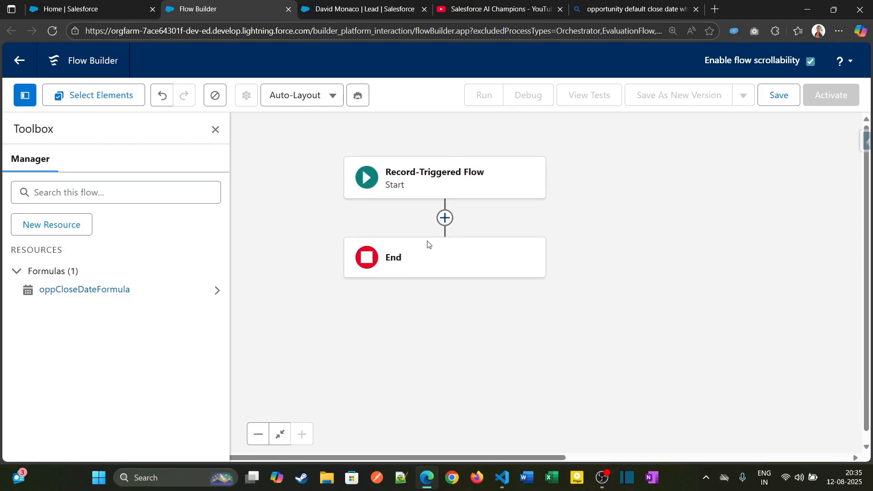
click(444, 219)
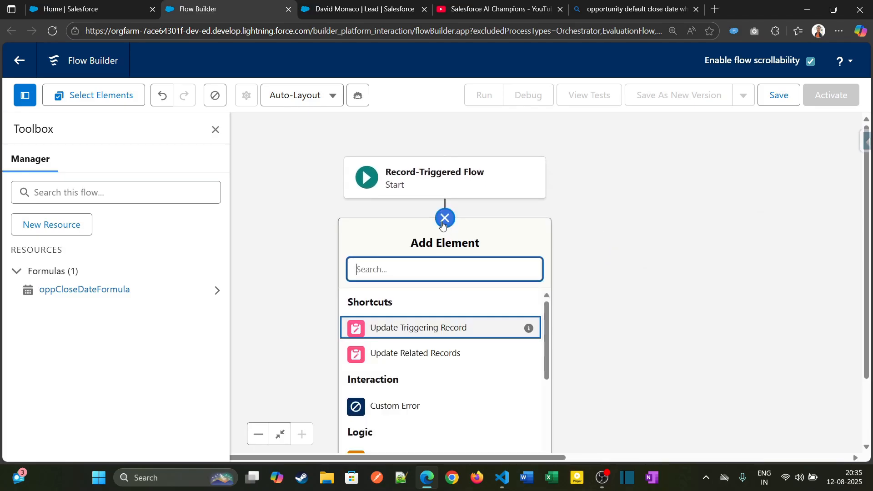
click(456, 332)
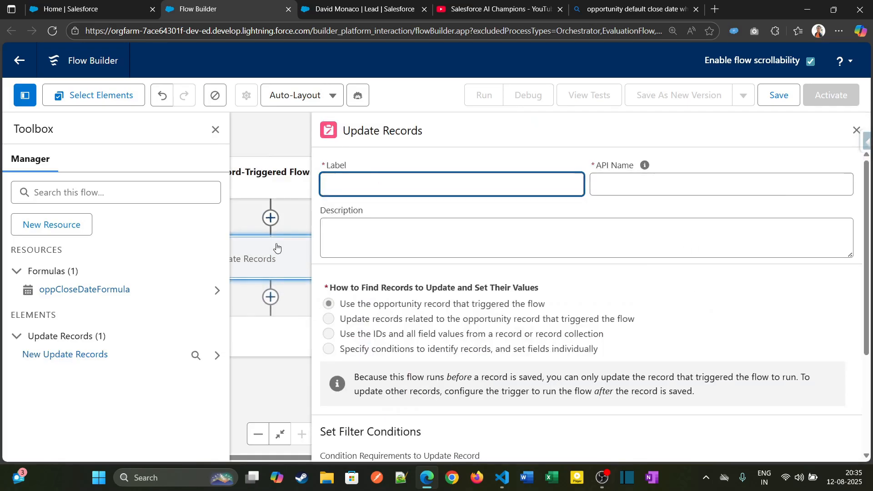
click(217, 136)
Label the update element "Update the Opp record" and view the help text for its API name
click(414, 187)
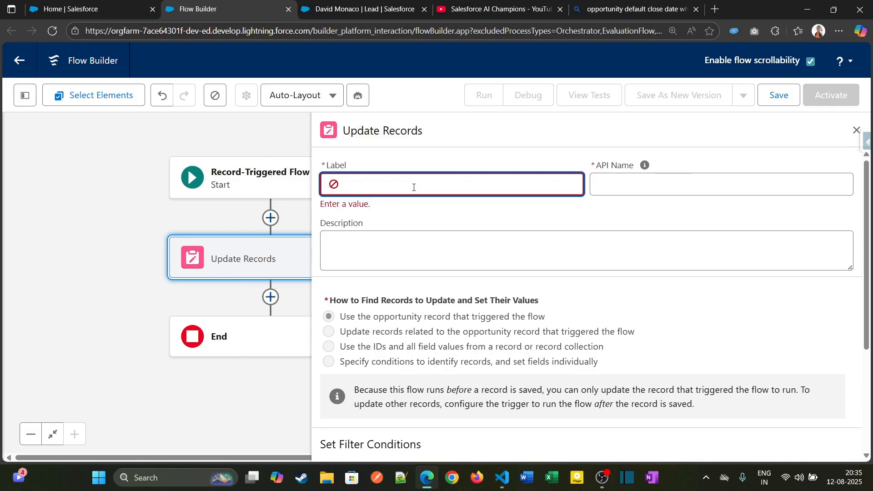
text(Update the Opp record)
click(645, 165)
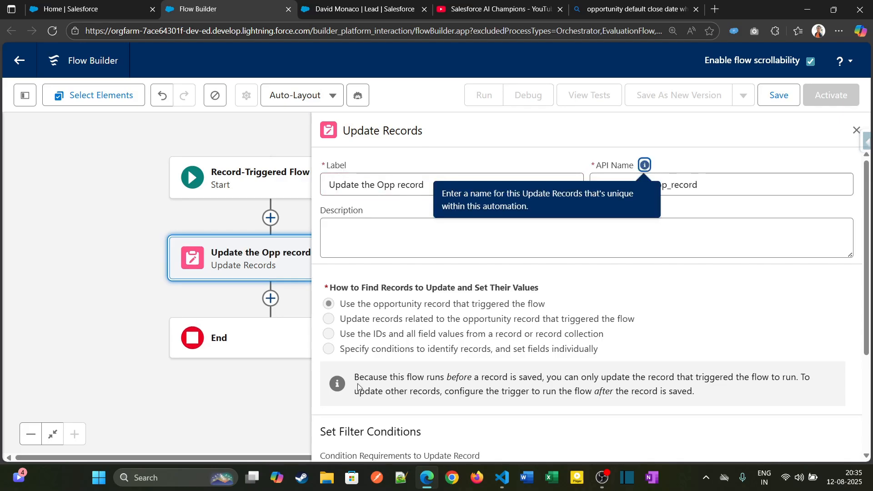
Review how the update element finds records, focusing on the option that uses the opportunity record that triggered the flow
scroll(372, 353, down, 3)
drag(336, 182, 550, 184)
click(552, 182)
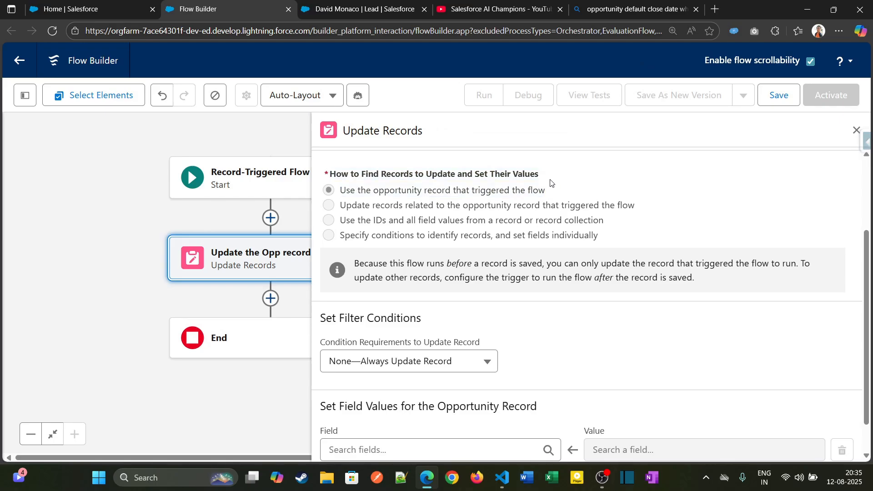
drag(346, 191, 546, 198)
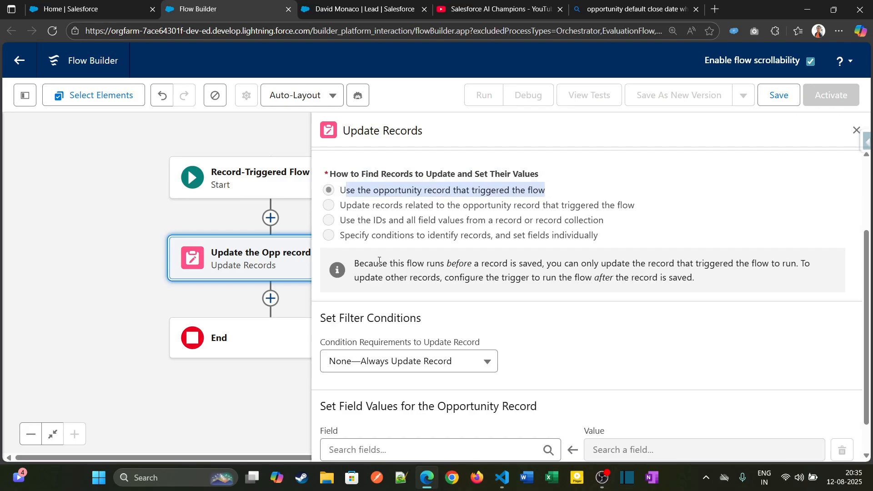
scroll(477, 259, up, 3)
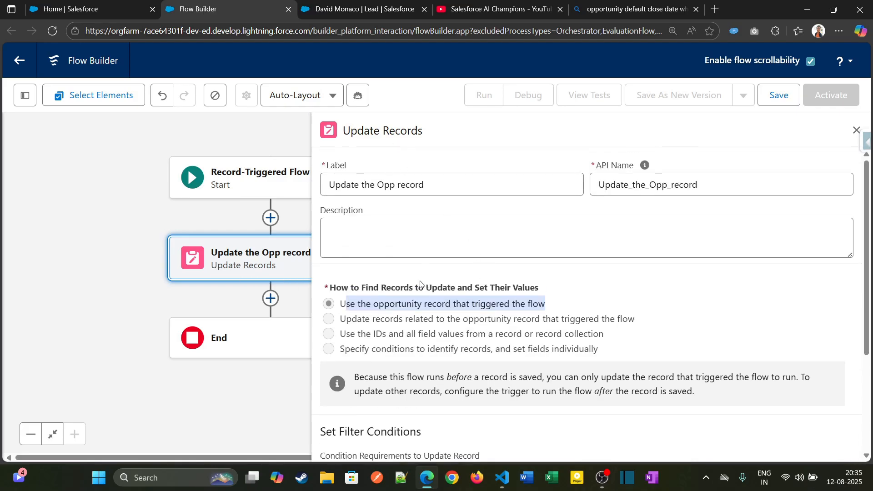
scroll(393, 345, down, 3)
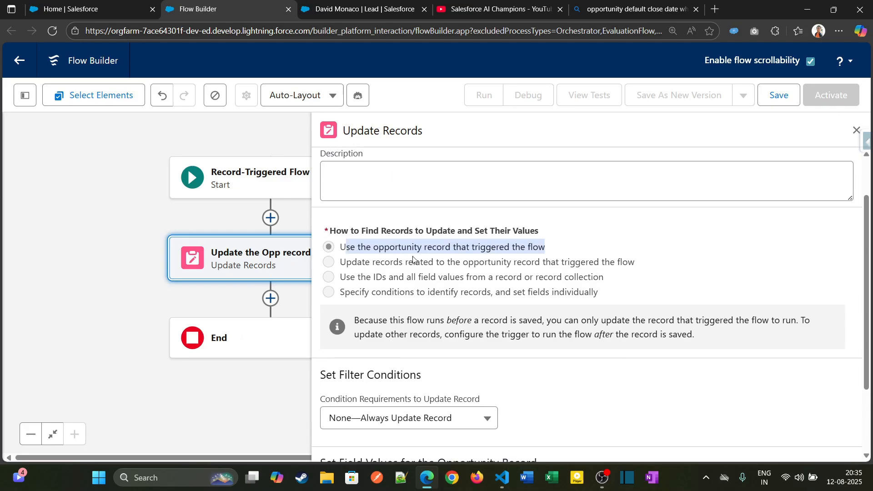
scroll(580, 263, down, 2)
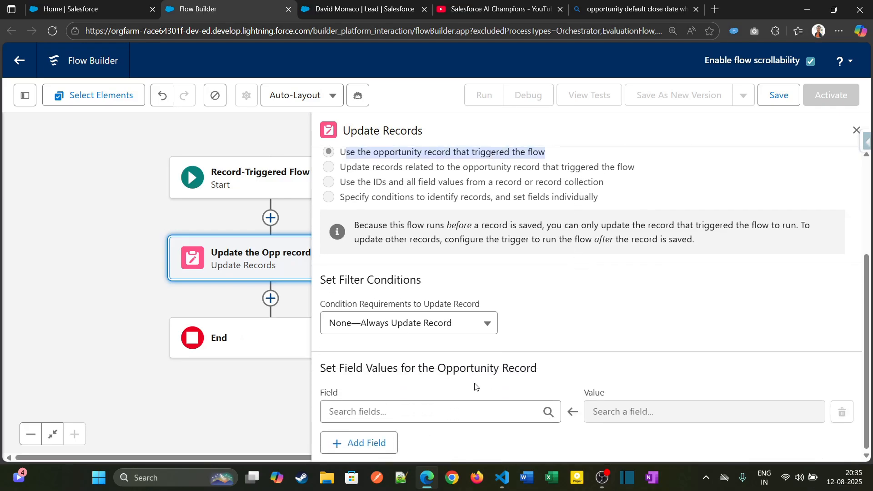
Set the opportunity's Close Date field to the oppCloseDateFormula resource in the update element
click(458, 409)
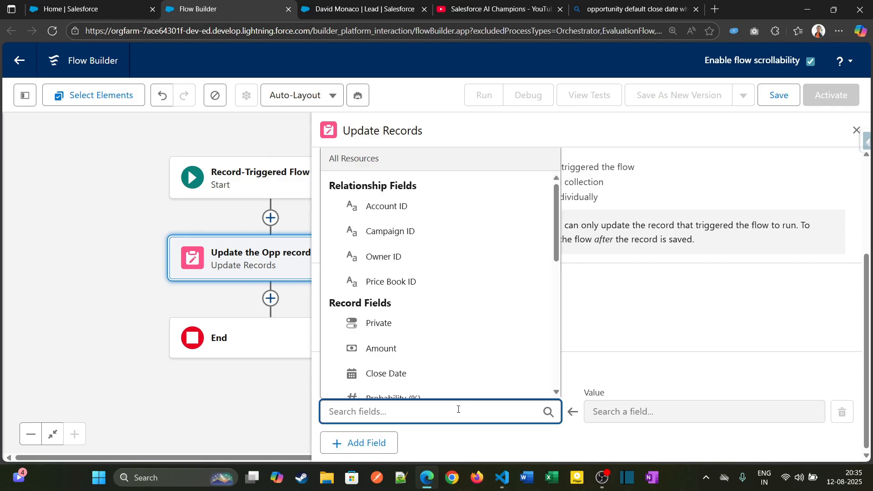
text(clo)
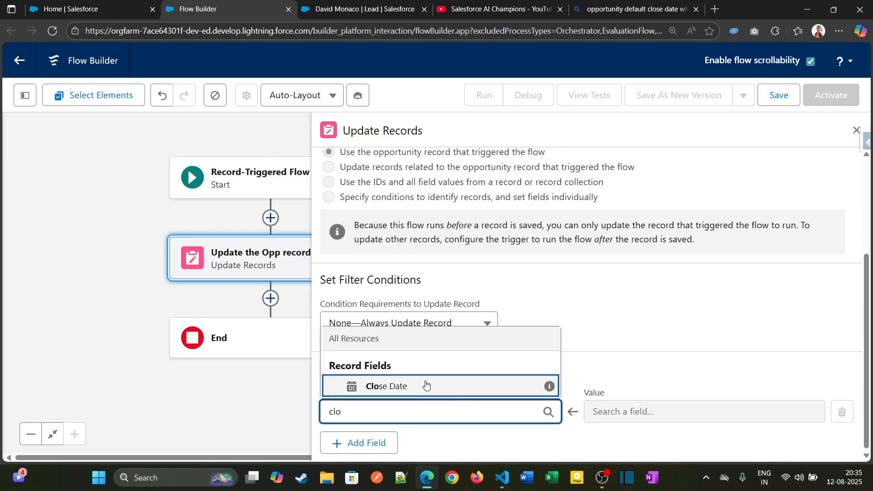
click(400, 386)
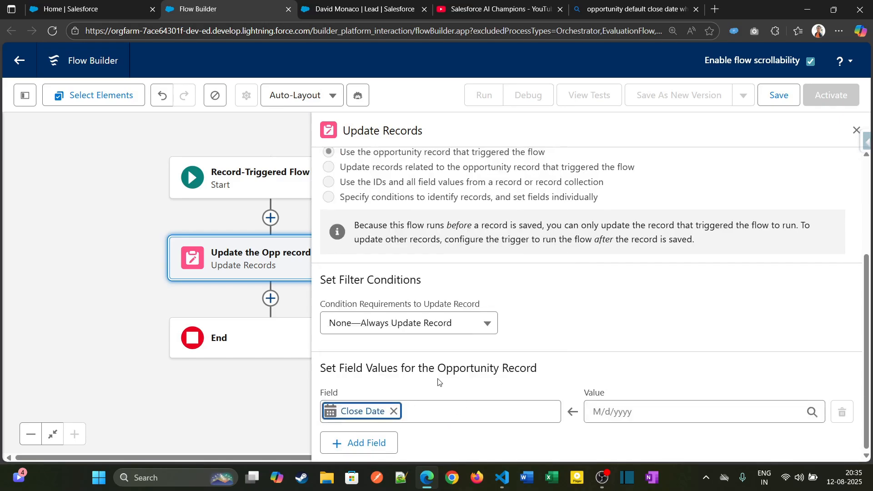
click(681, 412)
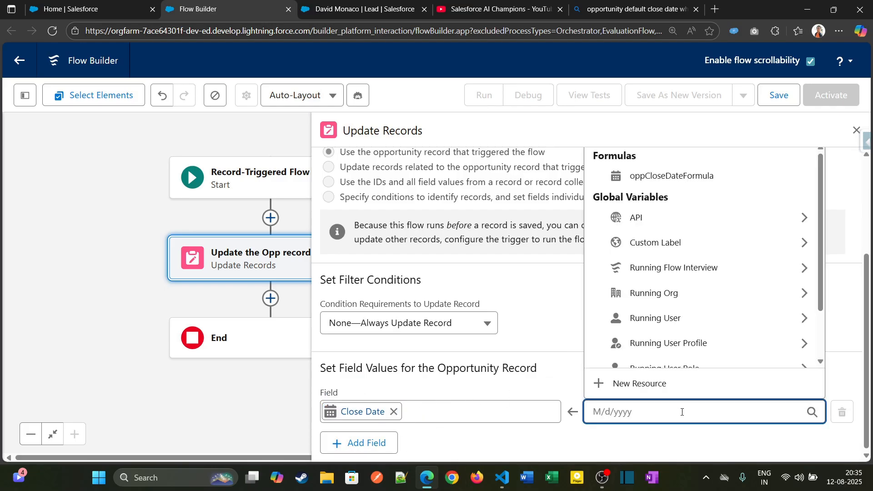
click(643, 177)
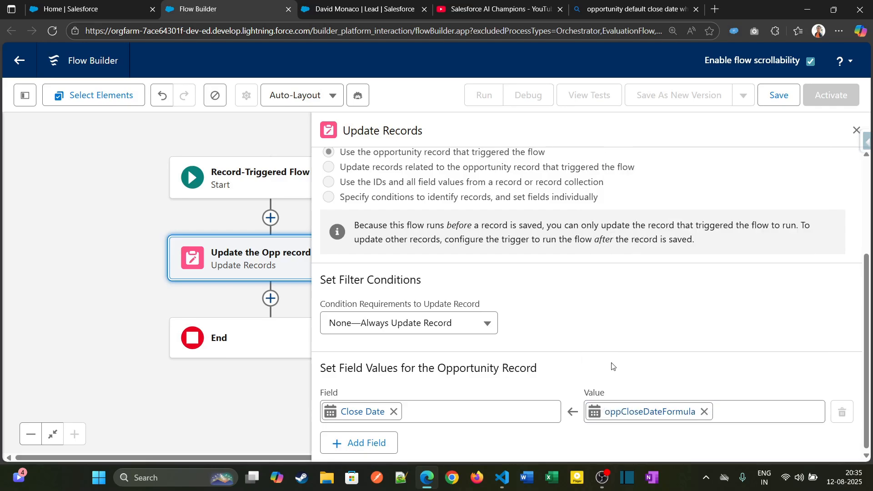
Save the flow with the label "Opp Fast field update flow" and close the update element's settings
click(778, 95)
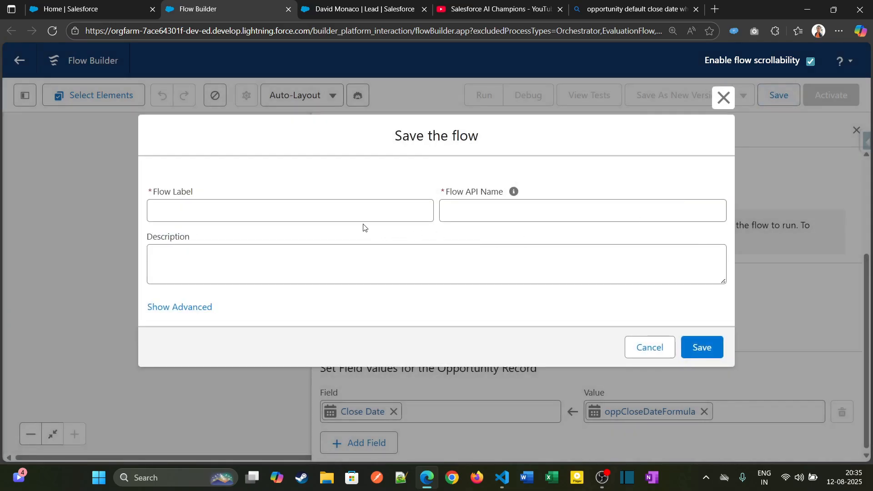
click(372, 212)
text(Opp)
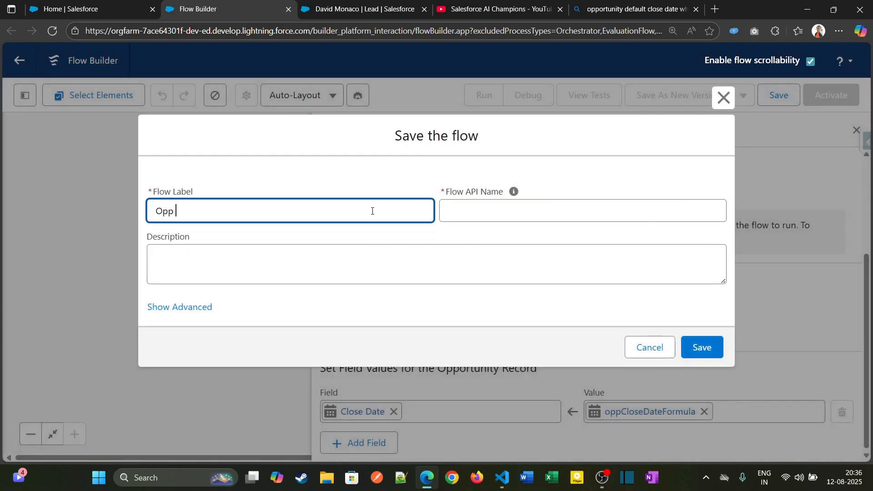
text( Fast field update flow)
key(Tab)
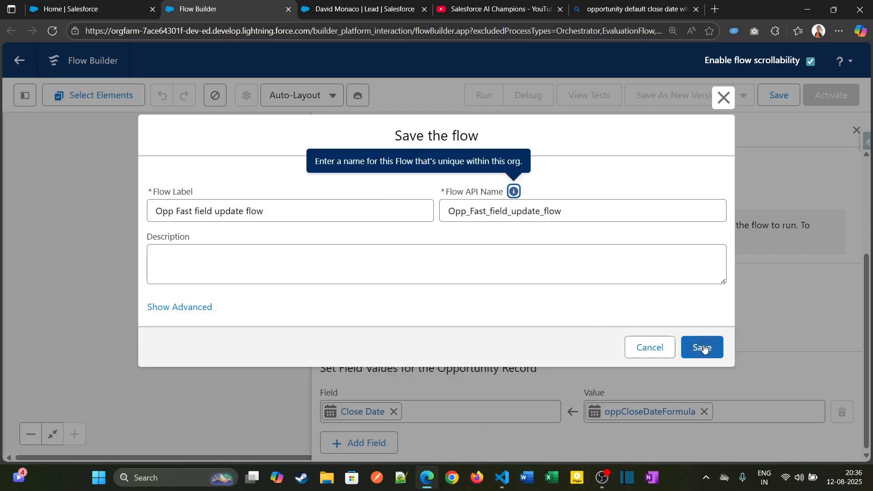
click(703, 347)
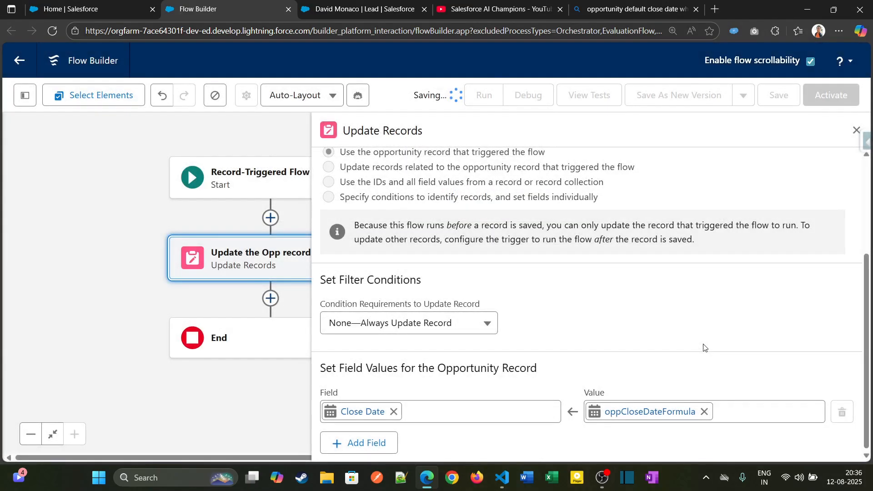
click(855, 130)
click(442, 233)
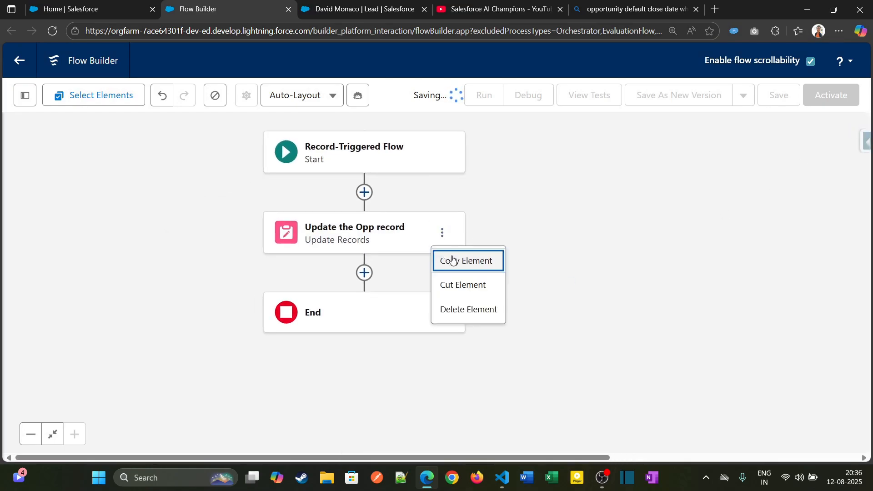
click(553, 235)
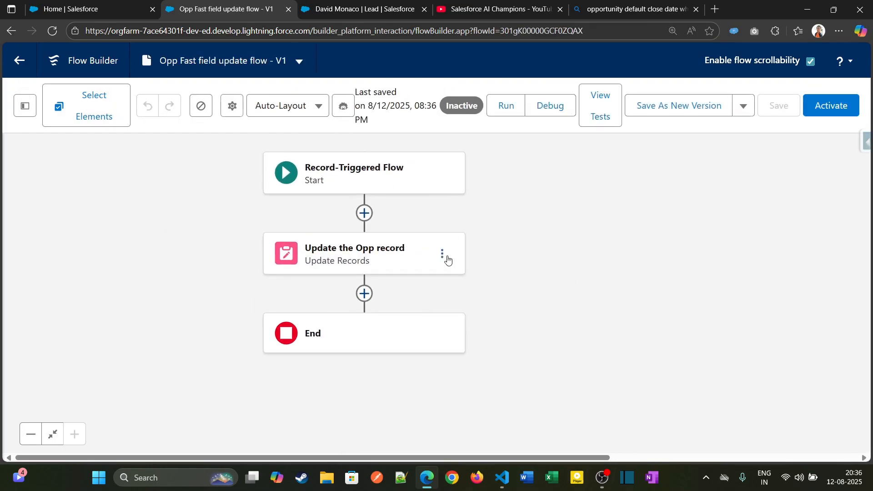
click(445, 258)
click(517, 229)
drag(508, 208, 543, 213)
click(478, 259)
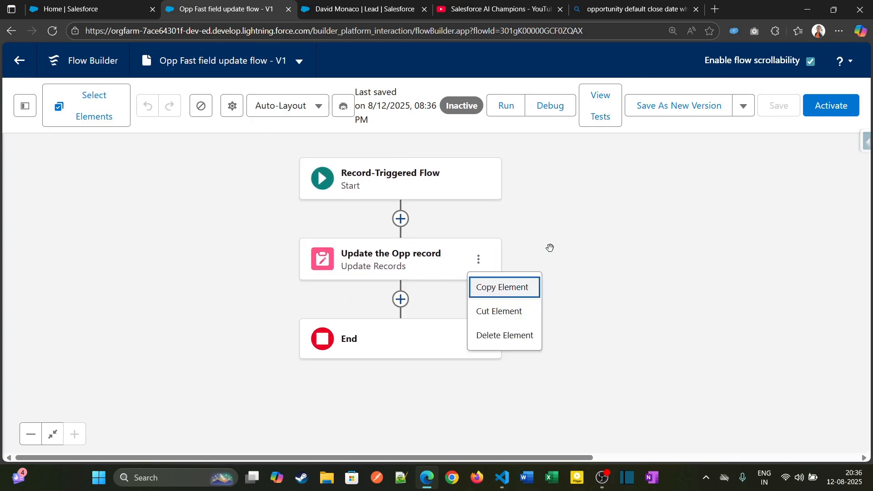
click(525, 214)
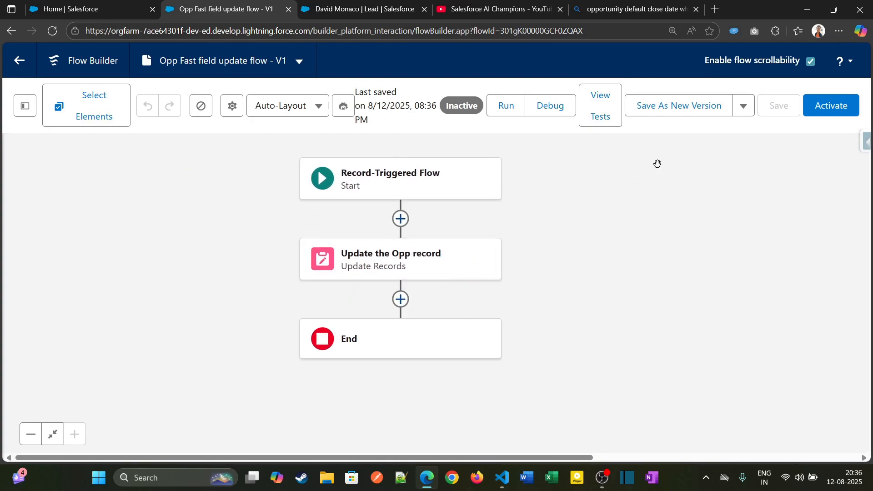
Activate the flow and switch to the open lead record for Blues Entertainment Corp
click(809, 111)
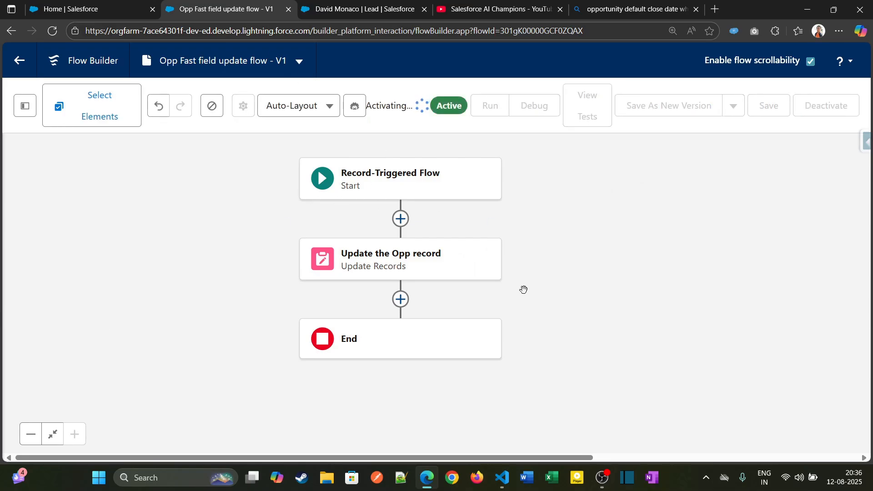
click(368, 4)
click(233, 3)
click(349, 4)
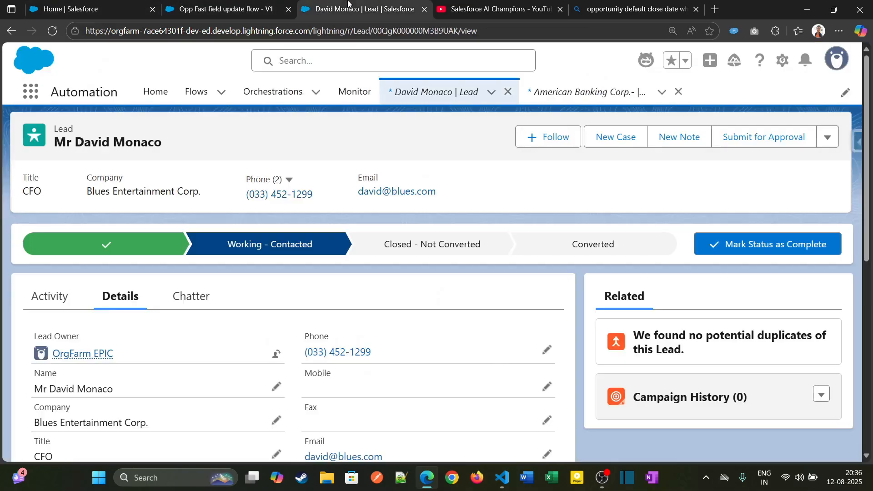
click(182, 11)
click(359, 7)
Convert the lead with a new account, contact and opportunity, and open the new Blues Entertainment Corp.- opportunity
click(587, 247)
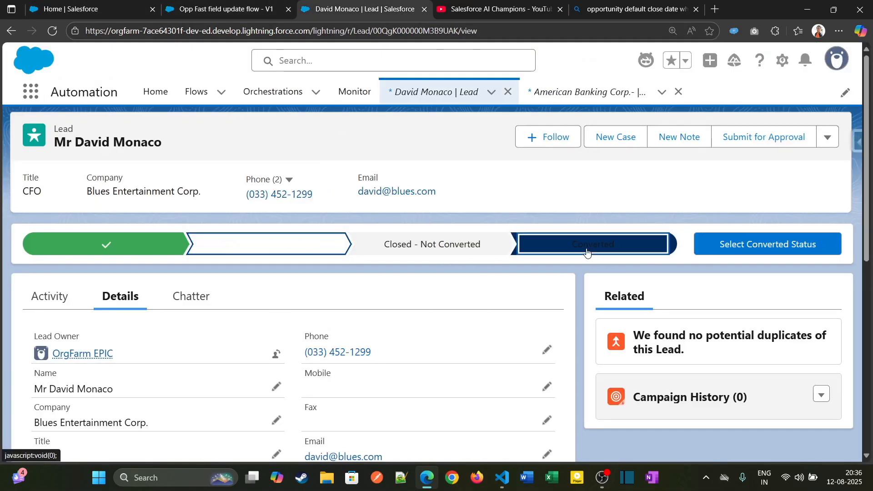
click(749, 249)
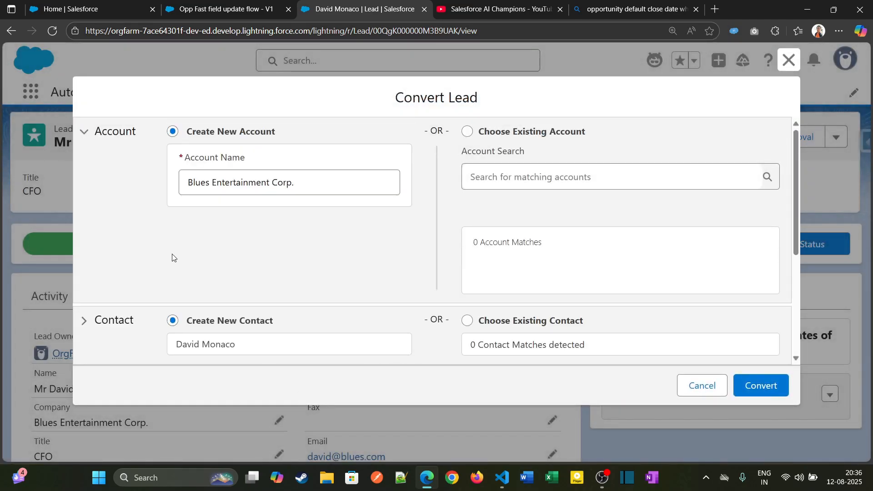
scroll(282, 180, down, 4)
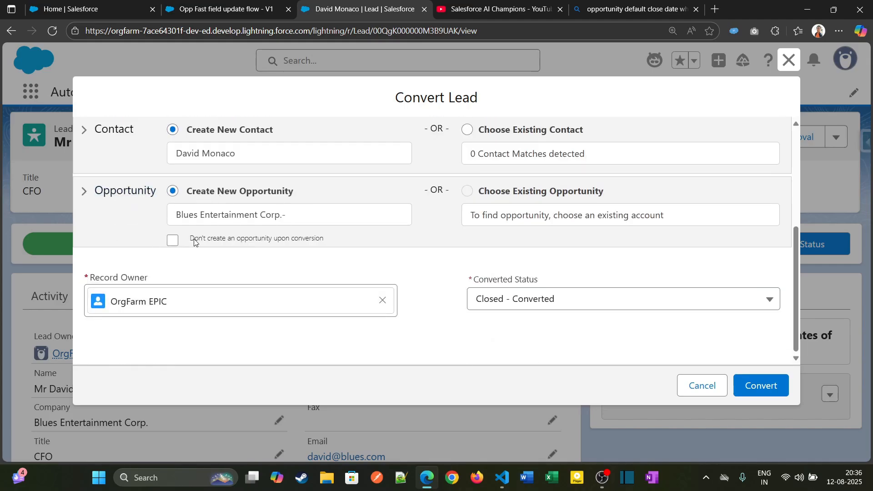
drag(190, 242, 325, 240)
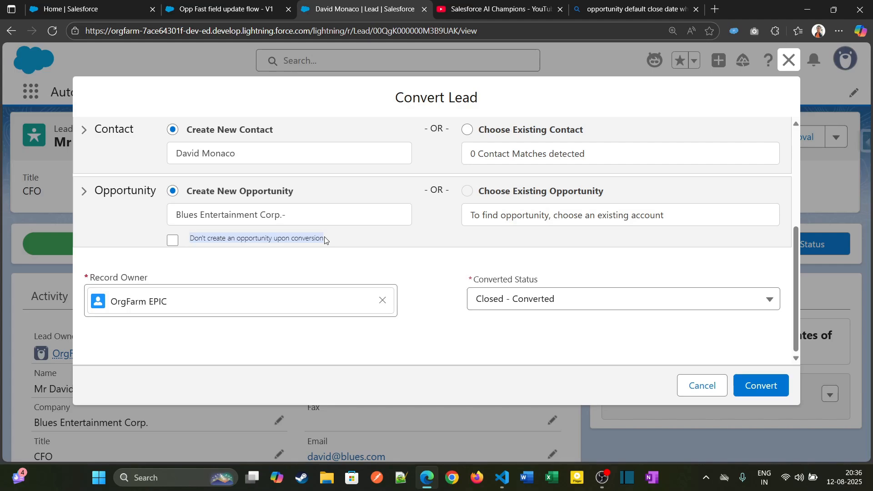
click(322, 238)
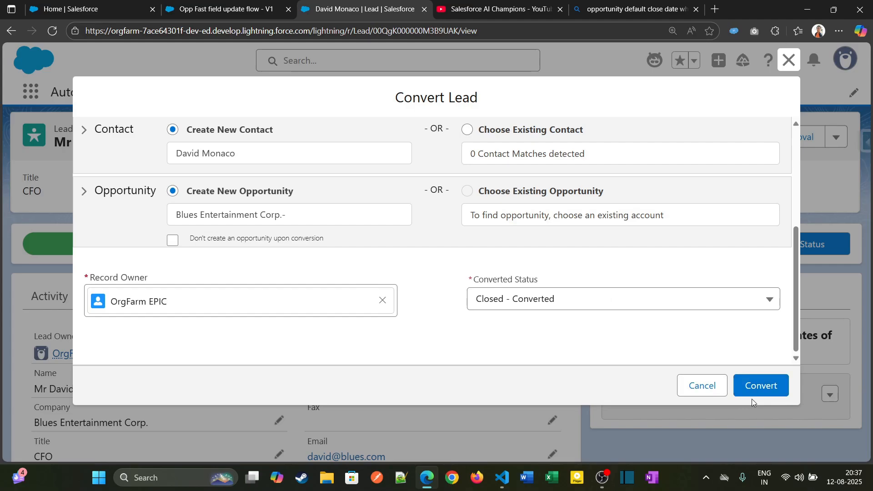
click(759, 389)
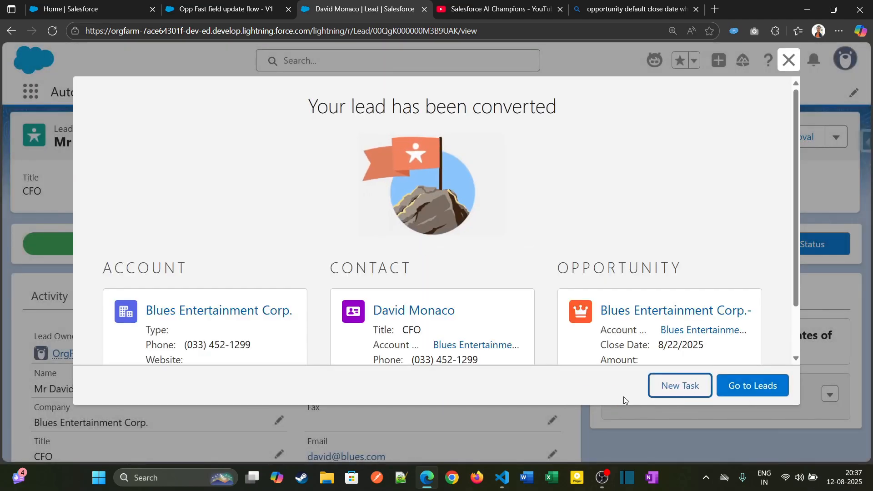
scroll(244, 322, down, 2)
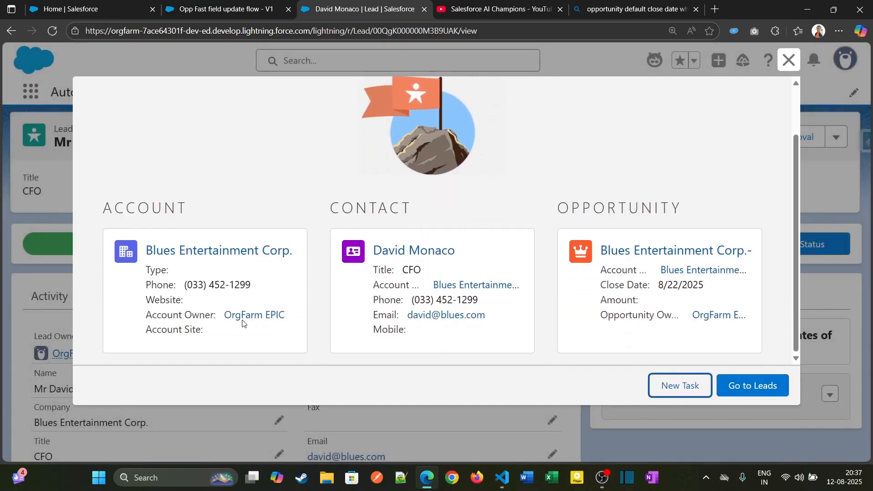
click(663, 250)
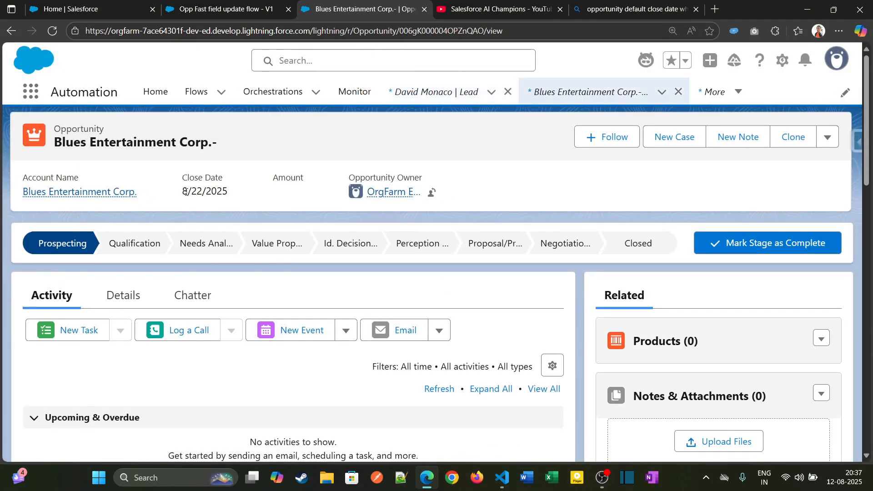
Check the Close Date in the opportunity's header and details, and return to the flow
drag(182, 192, 227, 194)
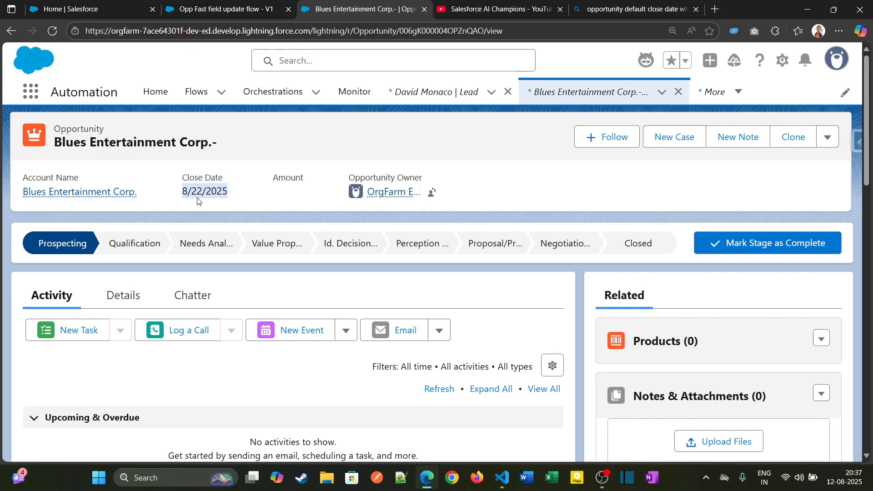
drag(181, 177, 225, 180)
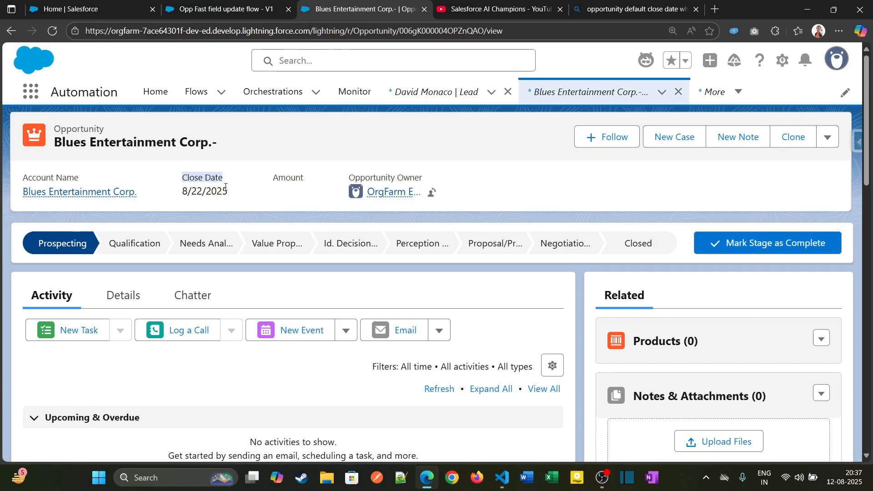
click(124, 295)
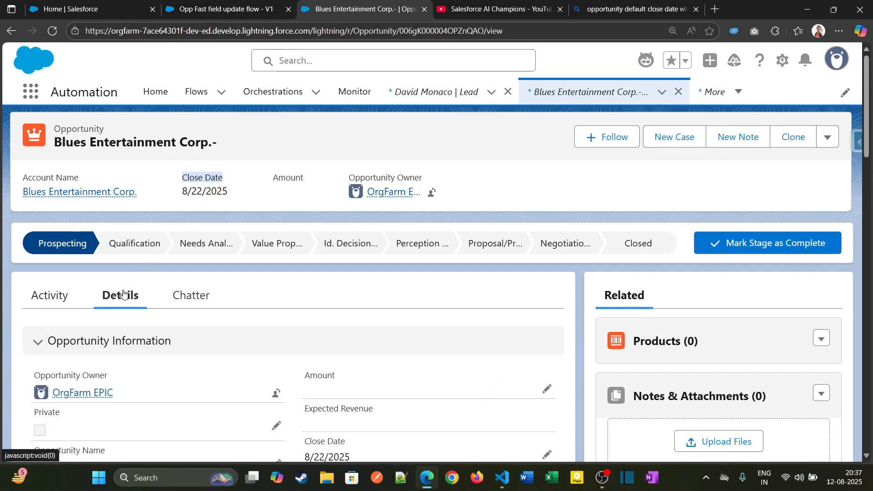
scroll(354, 350, down, 5)
scroll(354, 350, up, 1)
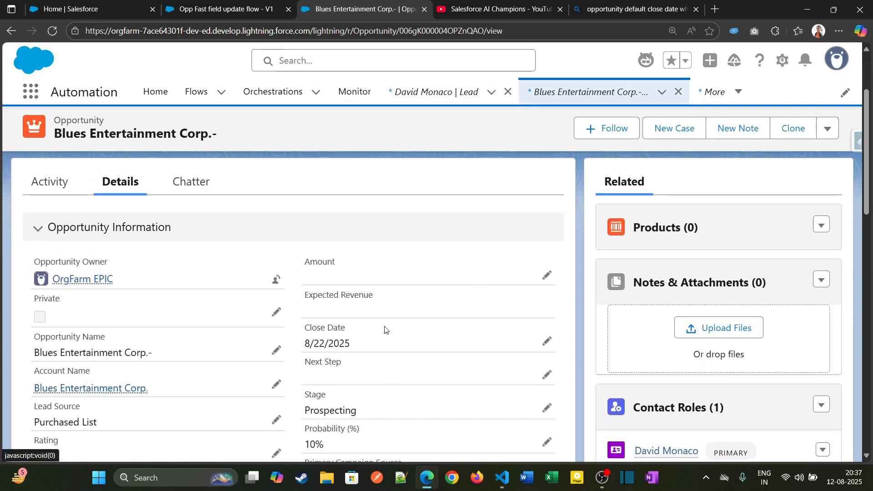
click(246, 12)
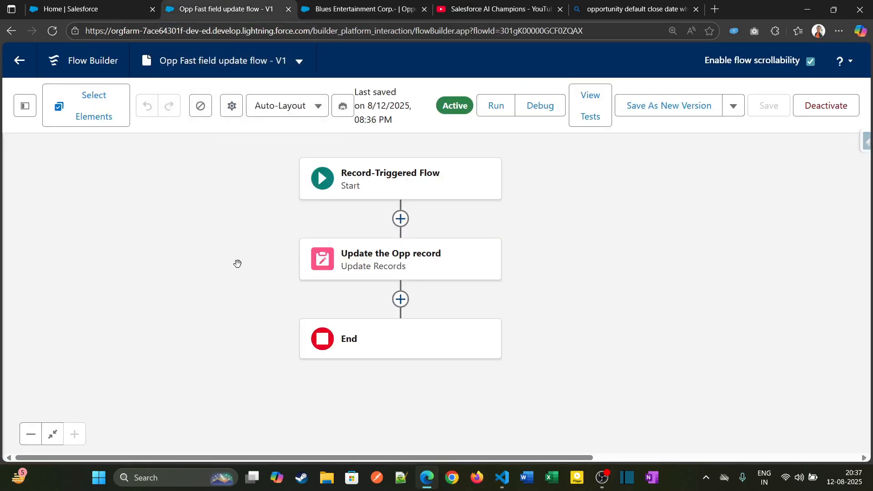